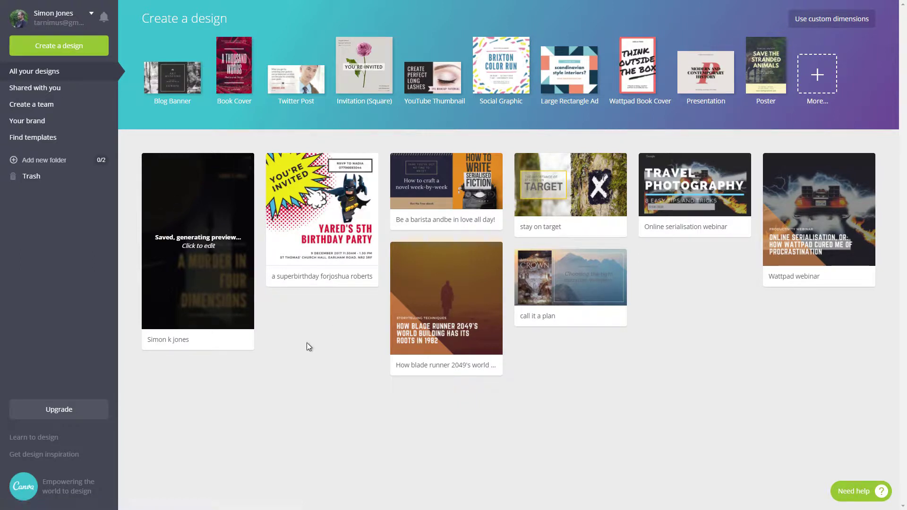
Browse the full list of design types and create a new Book Cover design
left_click(816, 78)
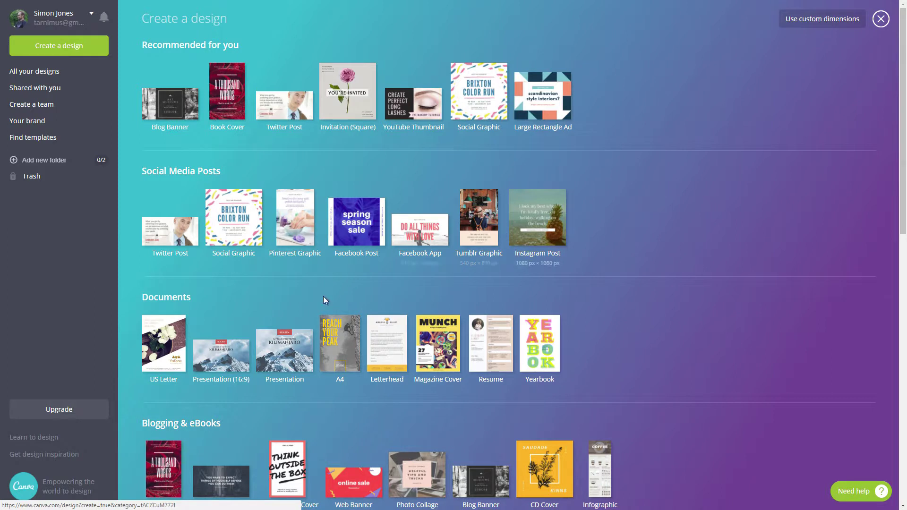
scroll(312, 307, "down", 5)
scroll(312, 308, "down", 2)
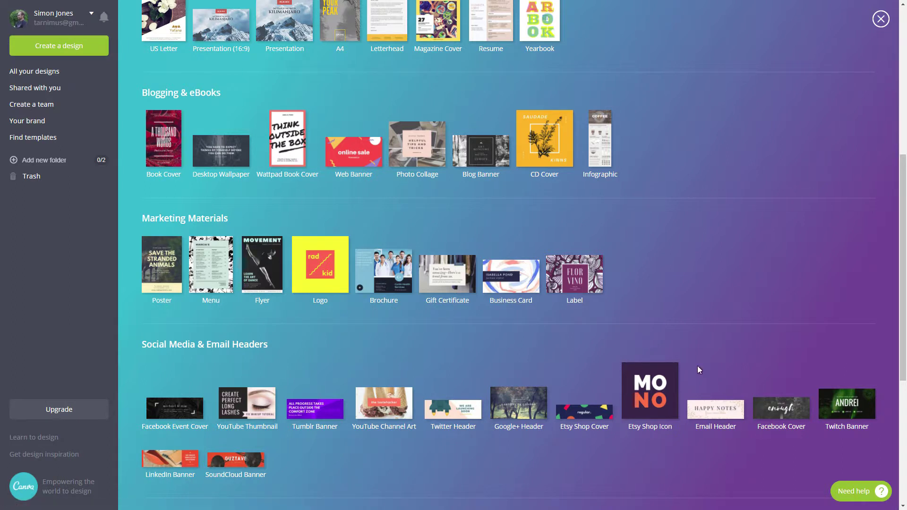
scroll(247, 414, "down", 1)
scroll(247, 406, "up", 8)
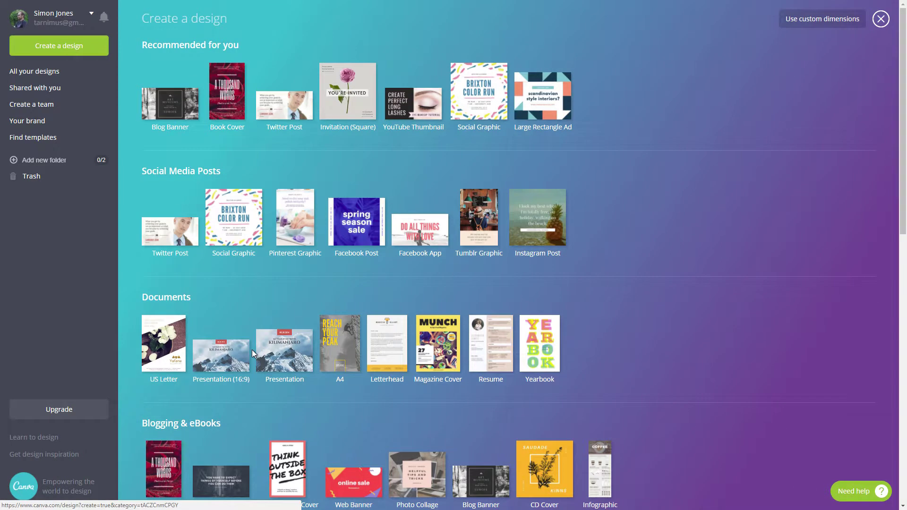
left_click(226, 102)
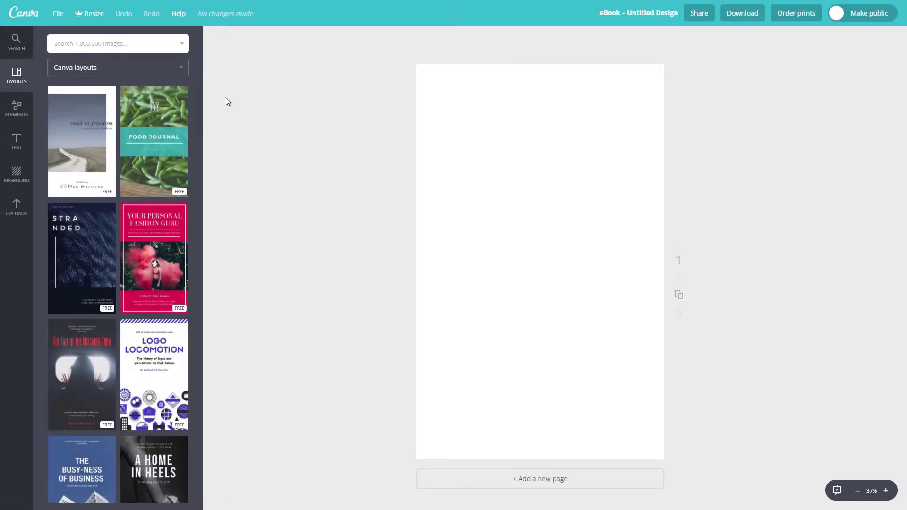
Glance at the Elements and Text panels, then return to the Layouts list
left_click(14, 111)
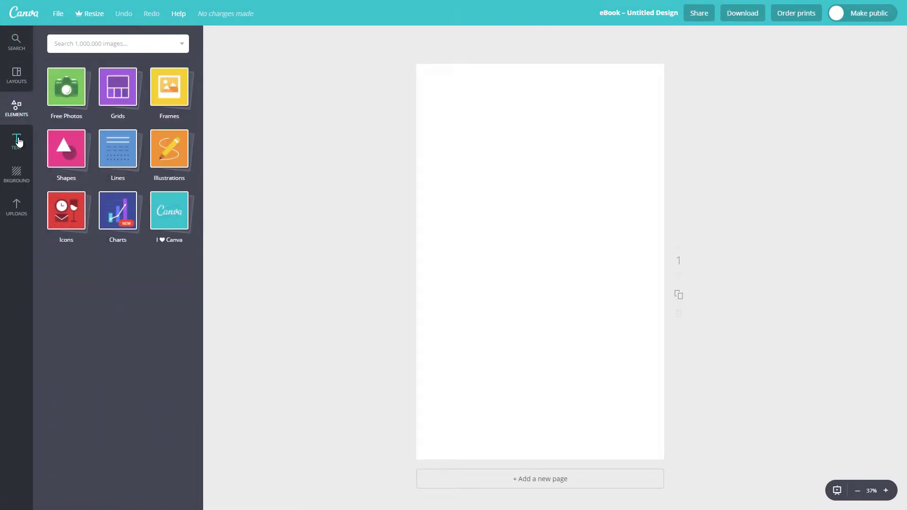
left_click(16, 144)
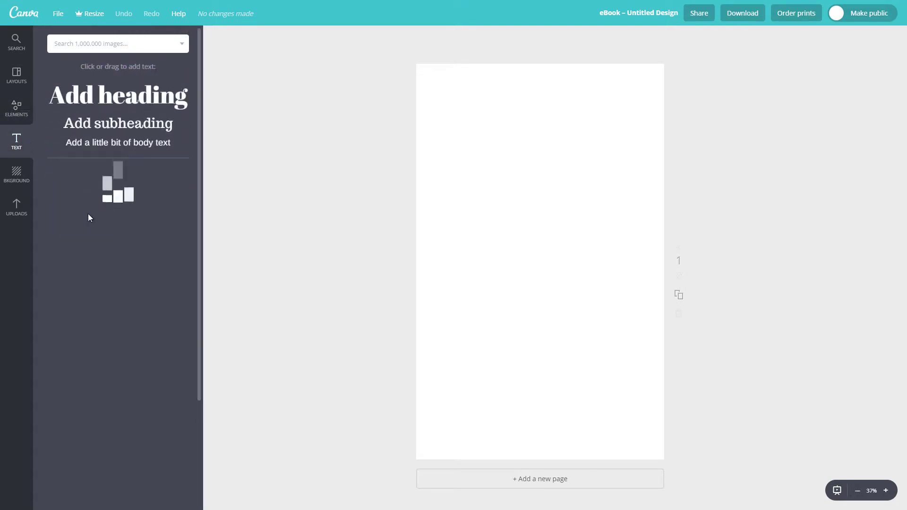
left_click(22, 85)
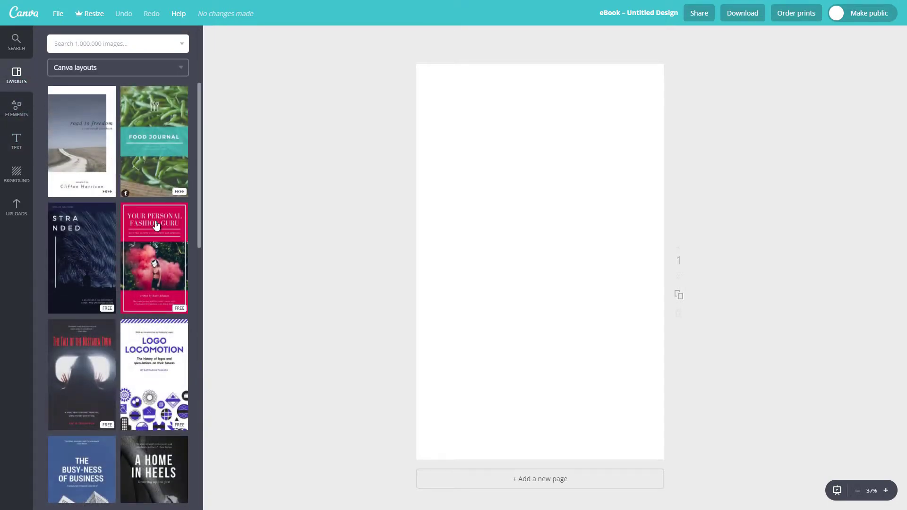
Scroll through the novel, cookbook and journal cover layouts
scroll(115, 373, "down", 4)
scroll(116, 372, "down", 5)
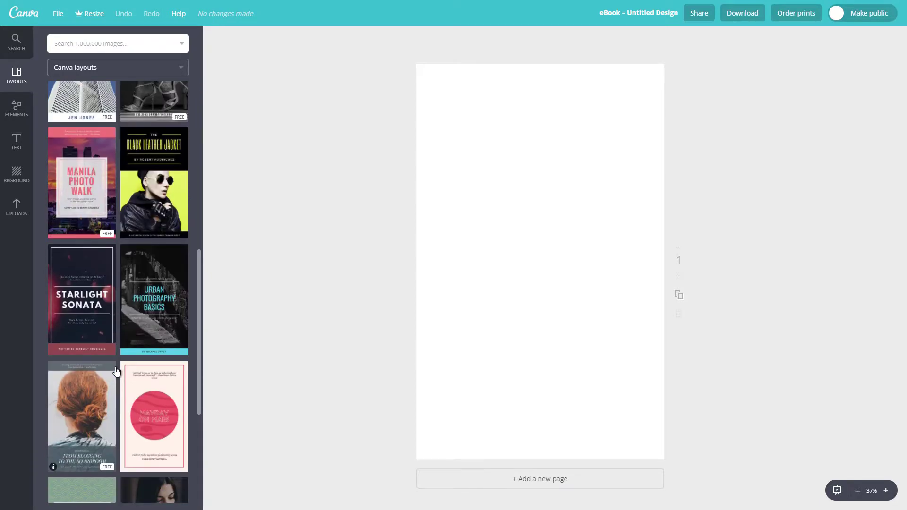
scroll(116, 371, "down", 5)
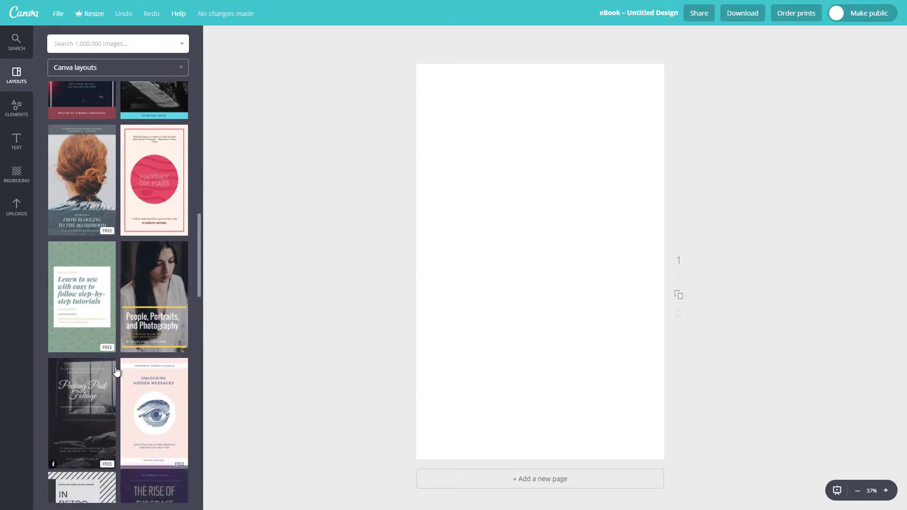
scroll(117, 371, "down", 5)
scroll(116, 370, "down", 5)
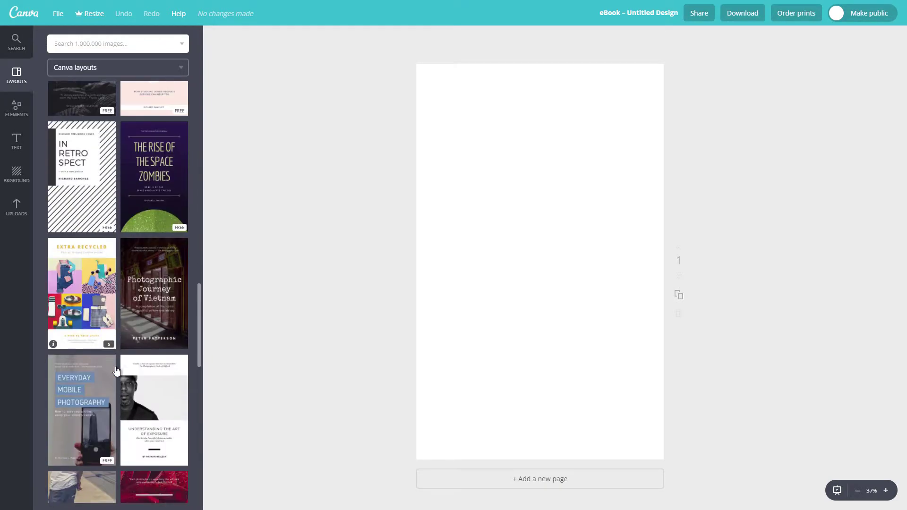
scroll(116, 371, "down", 4)
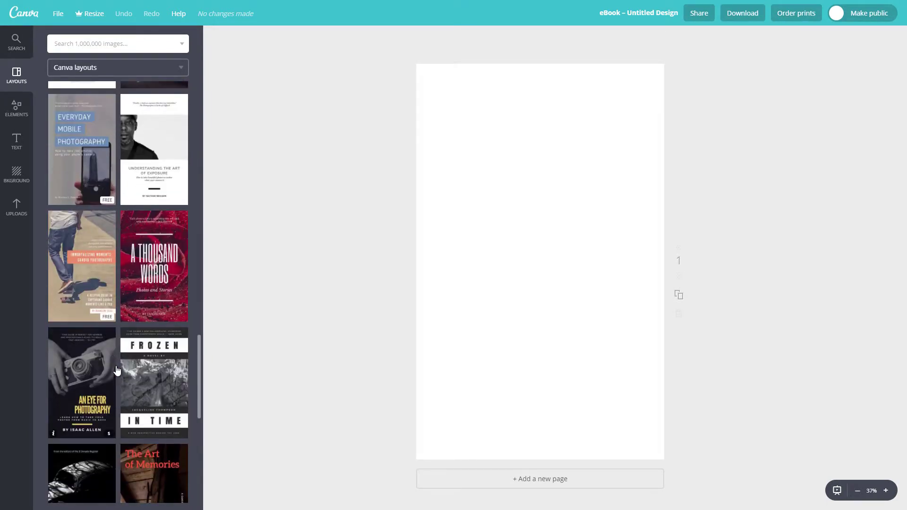
scroll(117, 371, "down", 7)
scroll(117, 371, "down", 8)
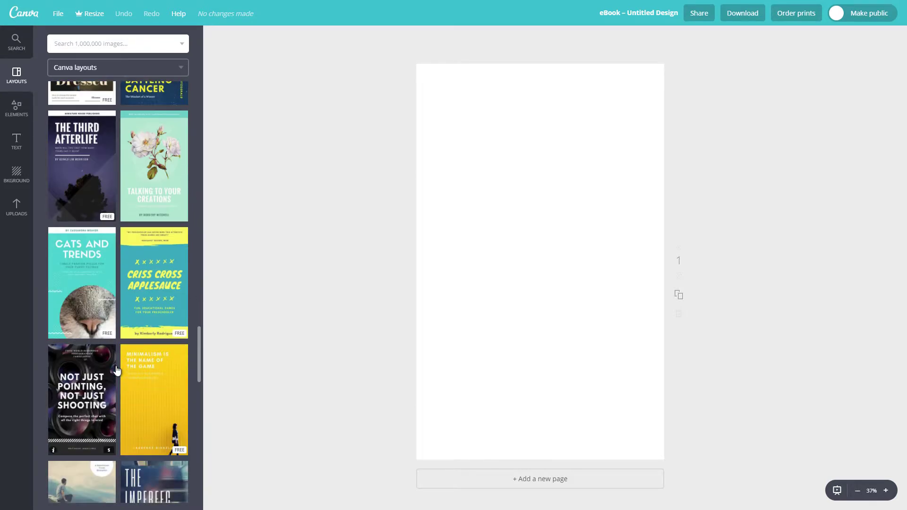
scroll(117, 371, "down", 5)
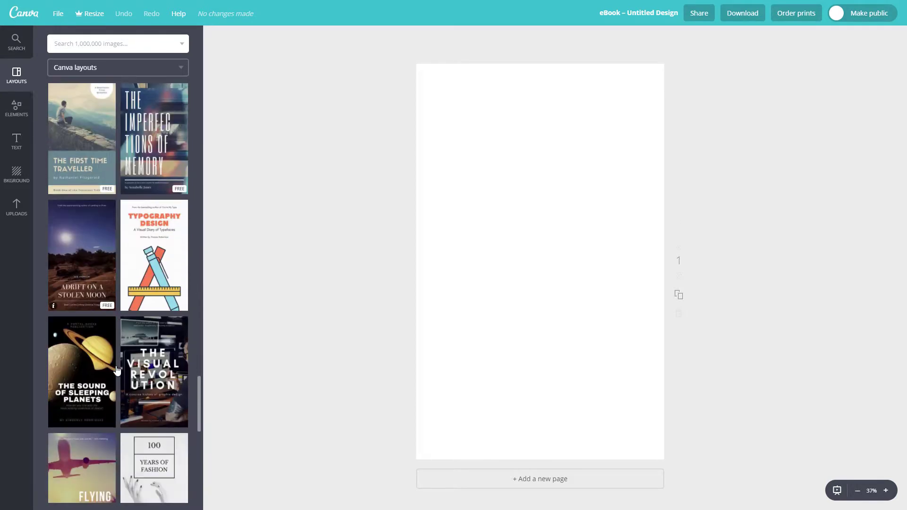
scroll(116, 370, "down", 5)
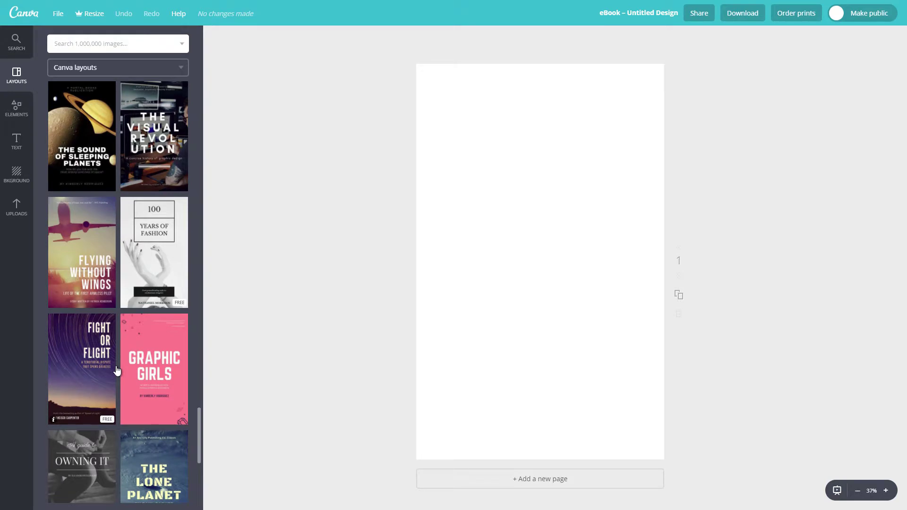
scroll(116, 371, "down", 13)
scroll(116, 371, "down", 8)
scroll(117, 371, "down", 7)
scroll(117, 371, "down", 5)
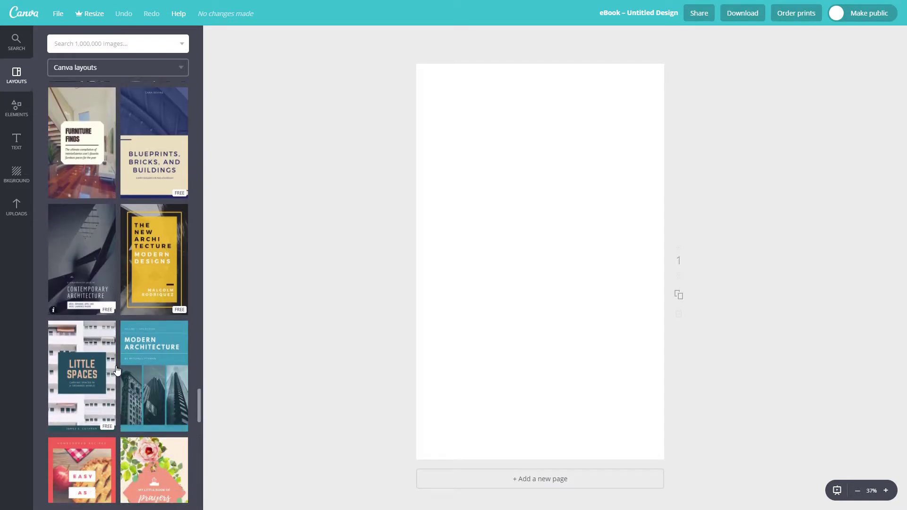
scroll(116, 371, "down", 7)
scroll(118, 369, "down", 5)
scroll(118, 370, "down", 10)
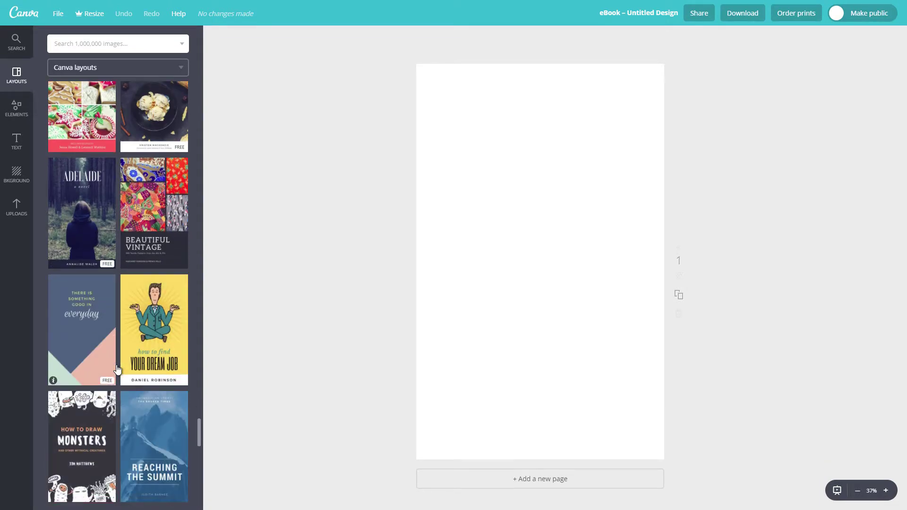
scroll(117, 370, "down", 10)
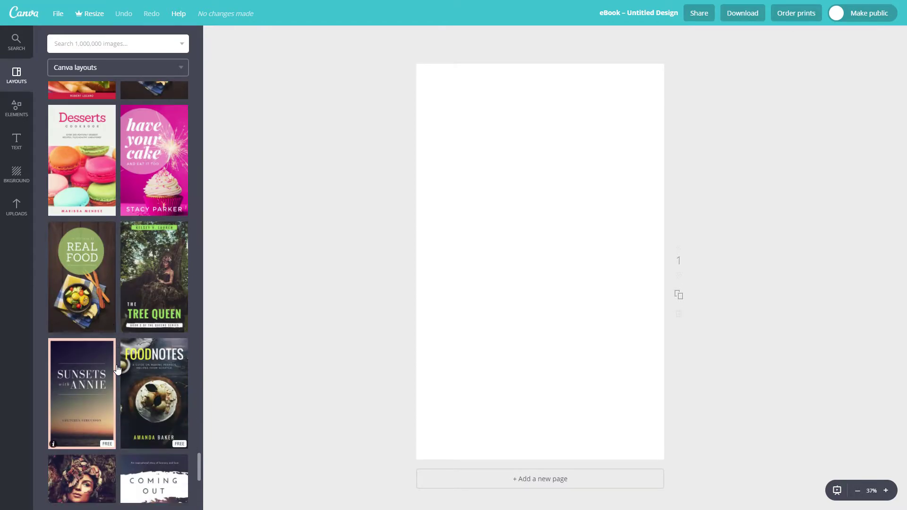
scroll(117, 369, "down", 8)
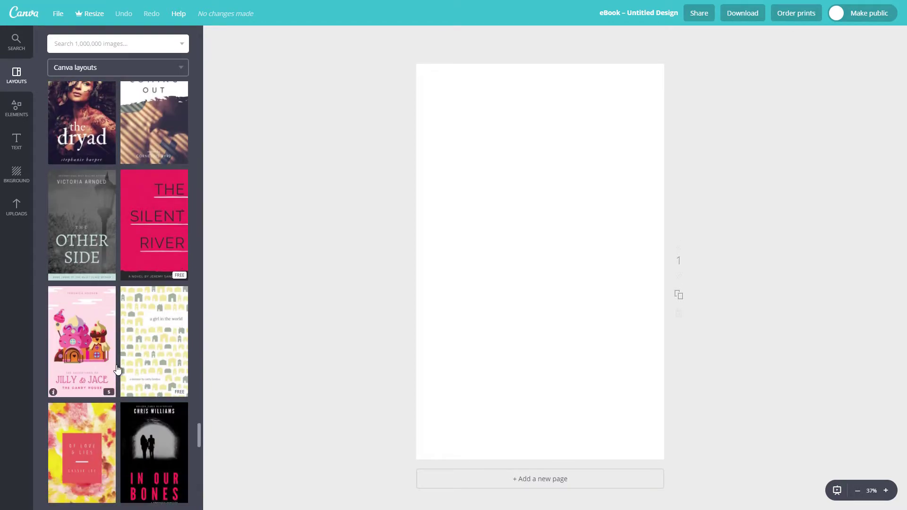
scroll(117, 369, "down", 10)
scroll(117, 370, "down", 8)
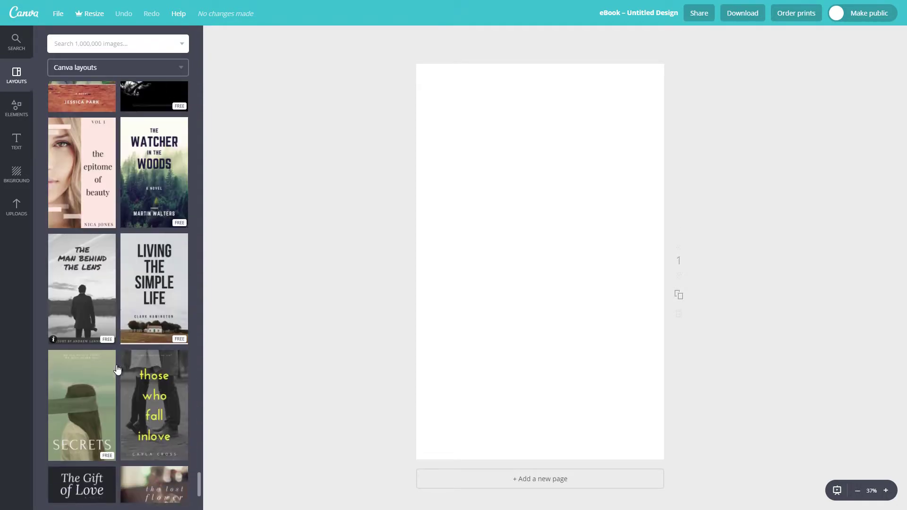
Apply the 'those who fall inlove' layout and retitle it 'a murder in four dimensions'
left_click(160, 400)
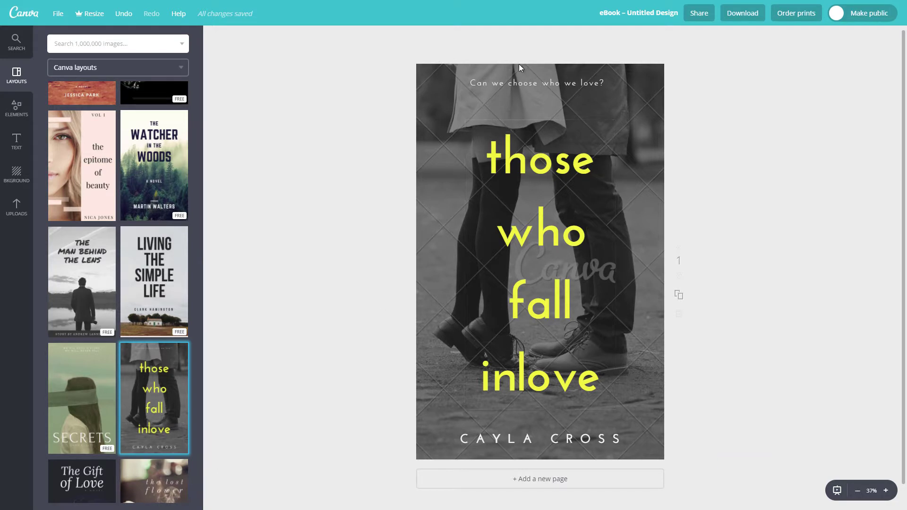
triple_click(536, 238)
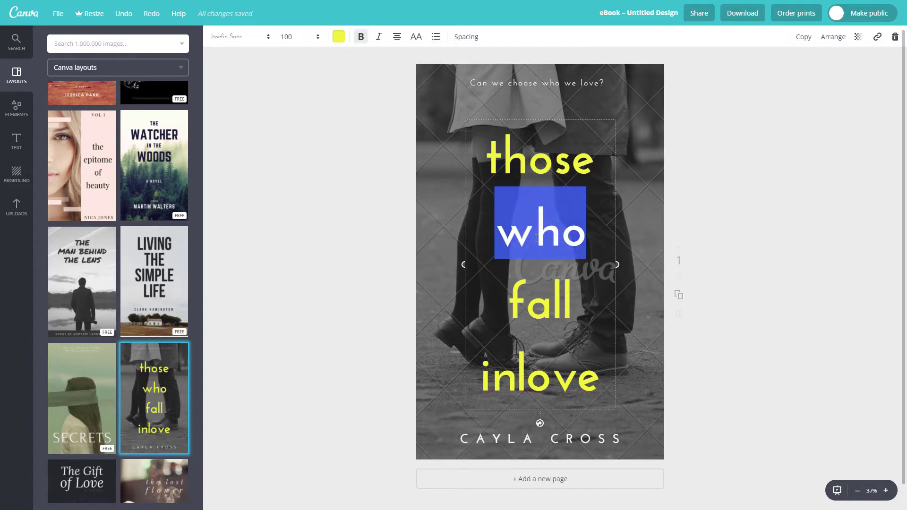
type("a murder in four dimen")
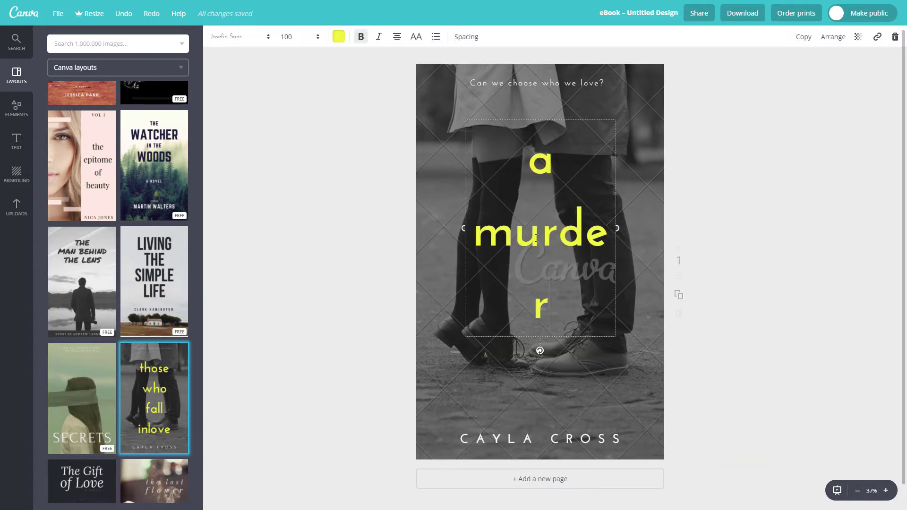
type("sions")
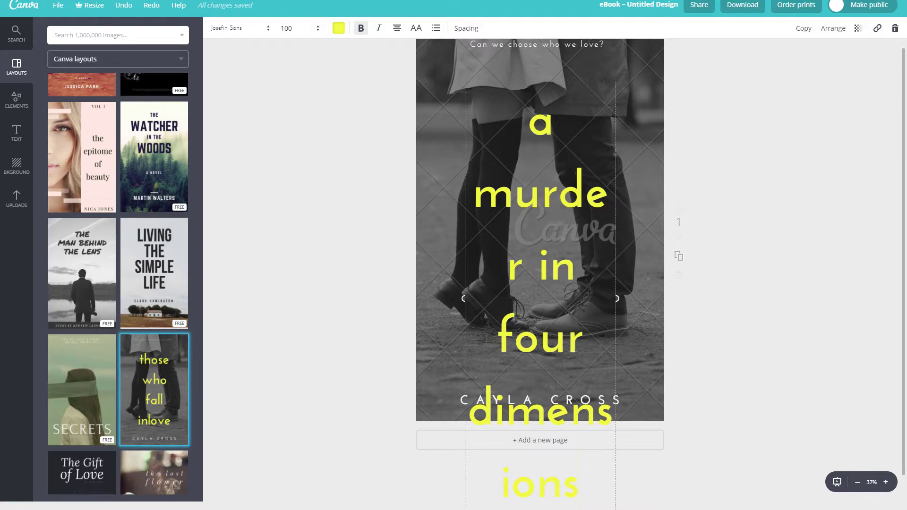
Widen the title box on both sides so the title fits on three lines
left_click_drag(461, 300, 435, 302)
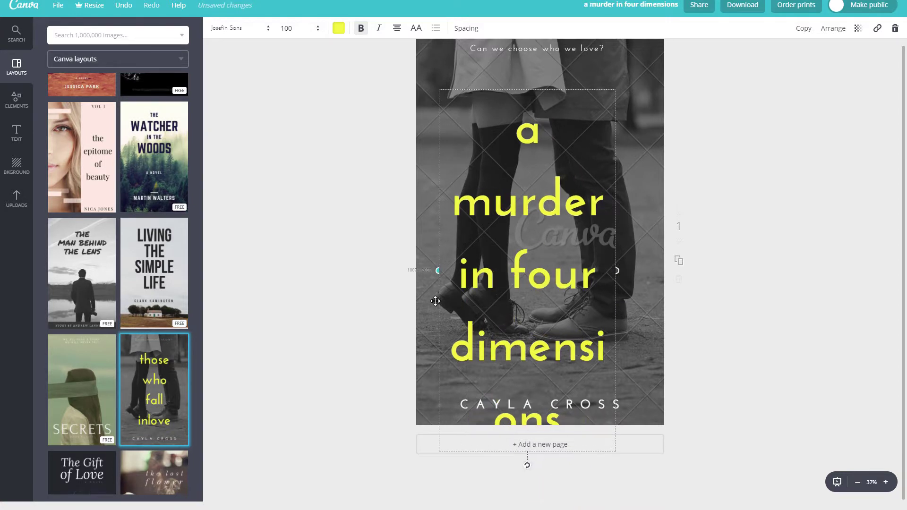
left_click_drag(615, 272, 658, 278)
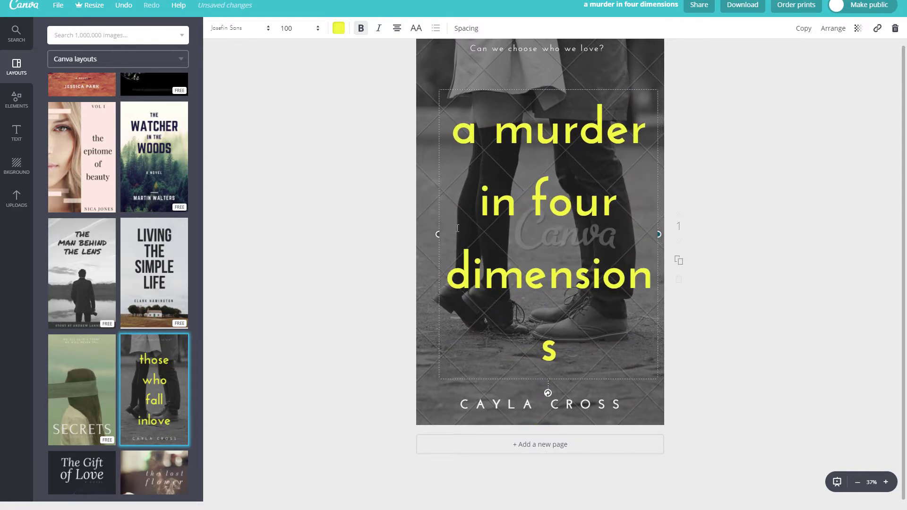
left_click_drag(438, 232, 421, 233)
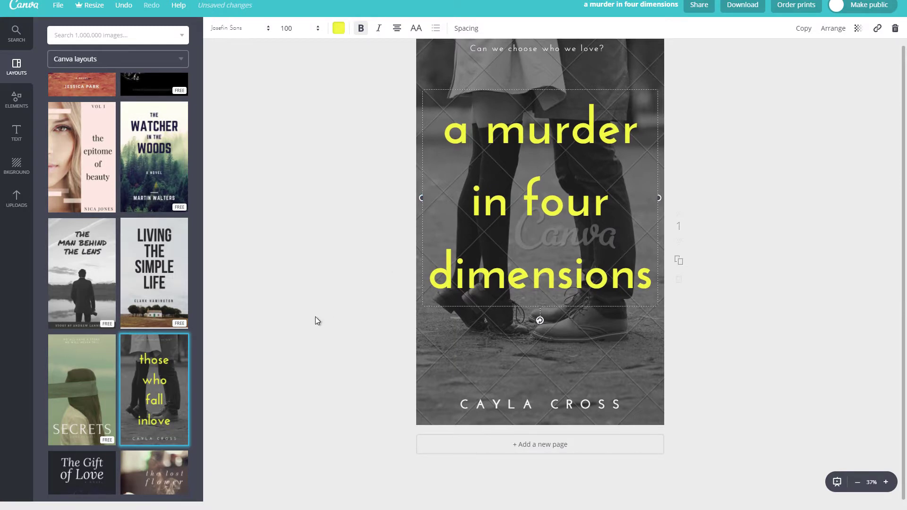
Replace the top tagline with 'One body. Four worlds.'
left_click(319, 332)
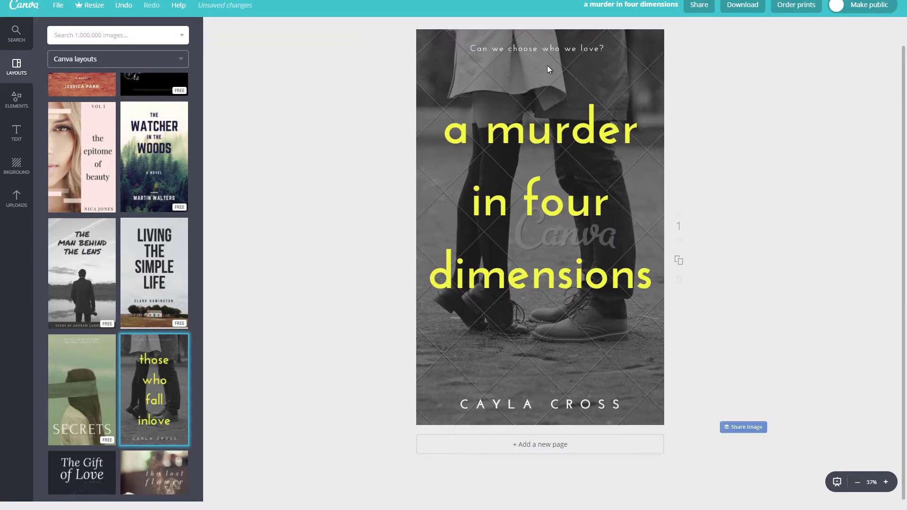
double_click(550, 49)
key("ctrl+a")
key("BackSpace")
type("One body. F")
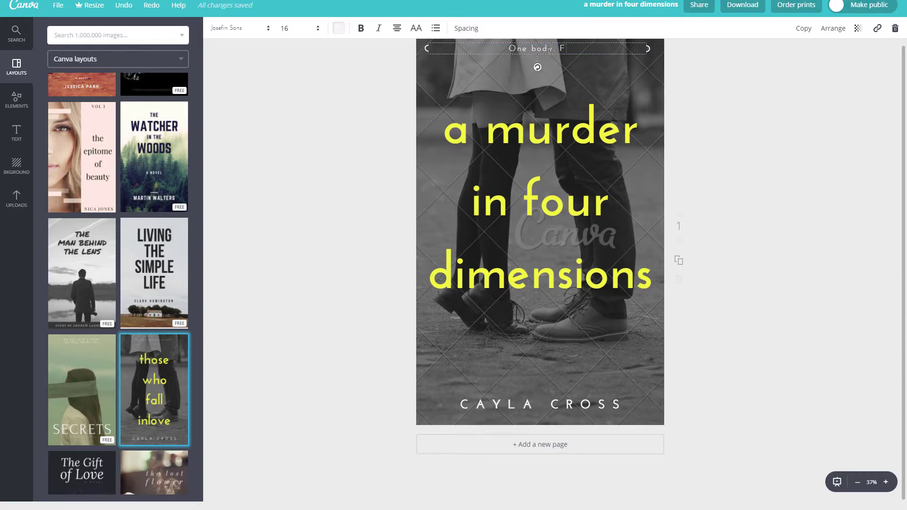
type("our worlds.")
Replace the author name with the new author's name and widen its box to one line
left_click(514, 401)
double_click(525, 404)
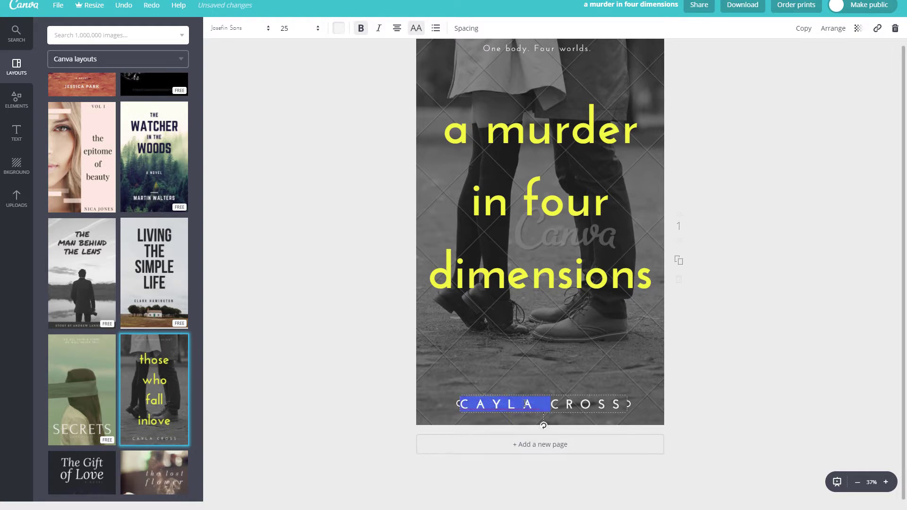
key("ctrl+a")
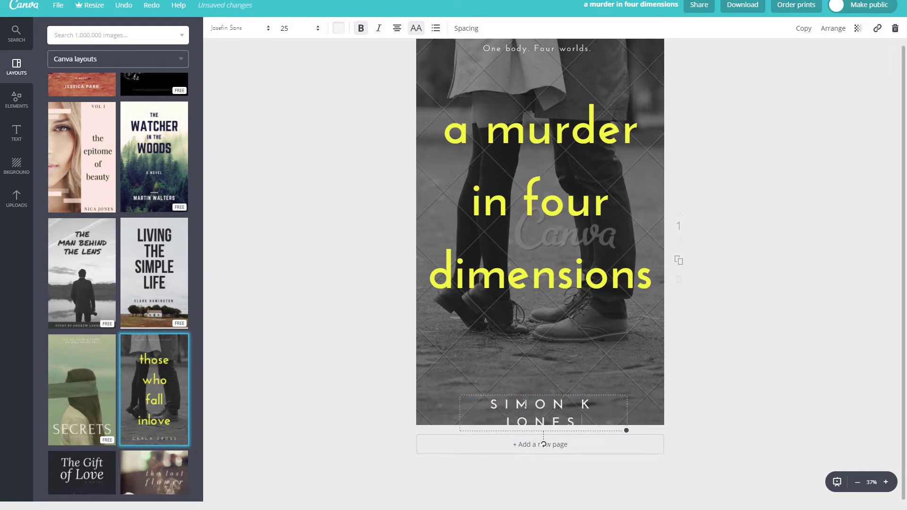
left_click_drag(459, 413, 439, 413)
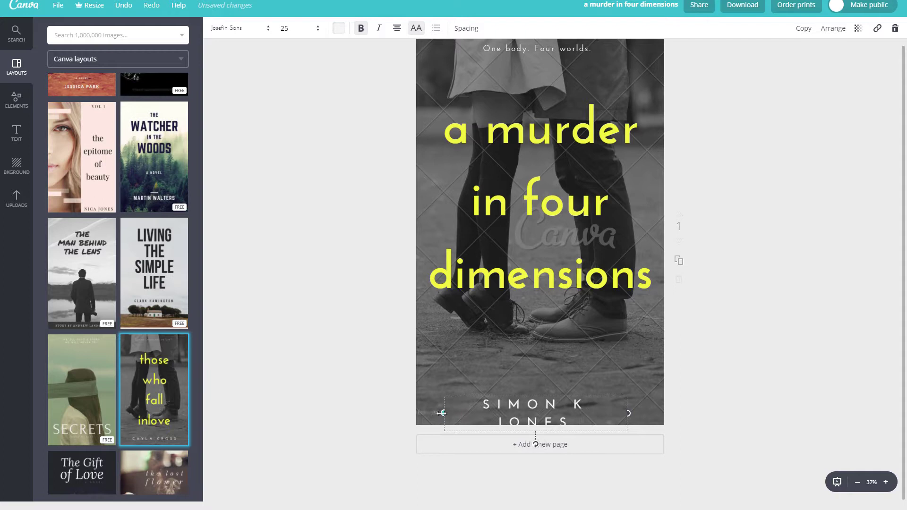
left_click_drag(628, 414, 640, 417)
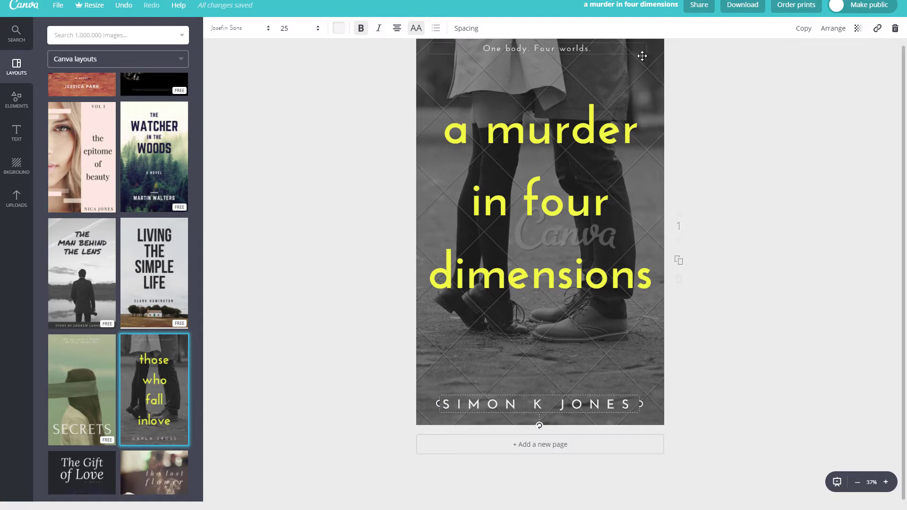
Drag the dark doorway image from Uploads onto the cover as its background
left_click(17, 199)
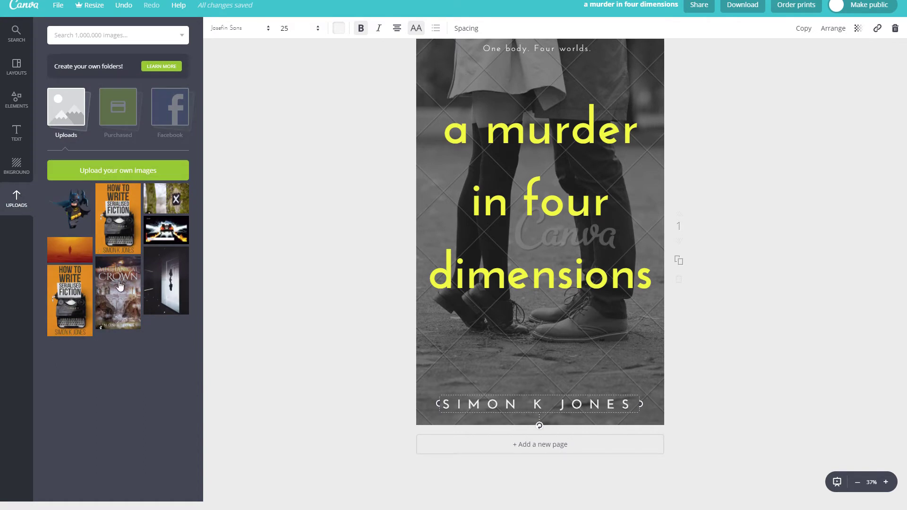
key("Escape")
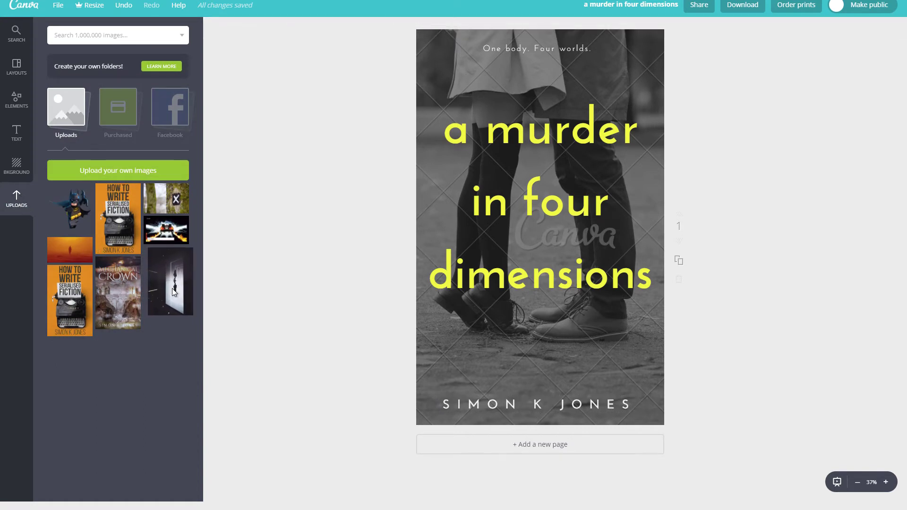
left_click_drag(169, 293, 504, 326)
left_click_drag(580, 348, 483, 340)
left_click_drag(483, 340, 487, 342)
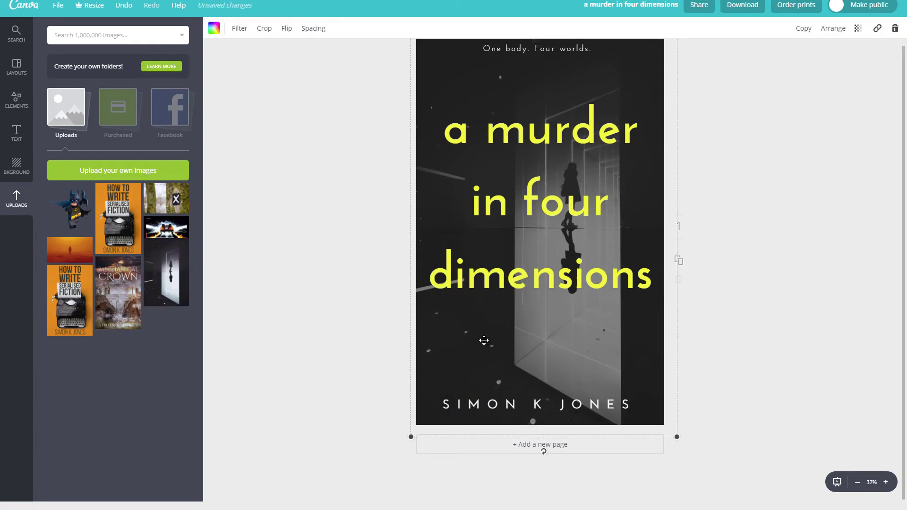
left_click(766, 235)
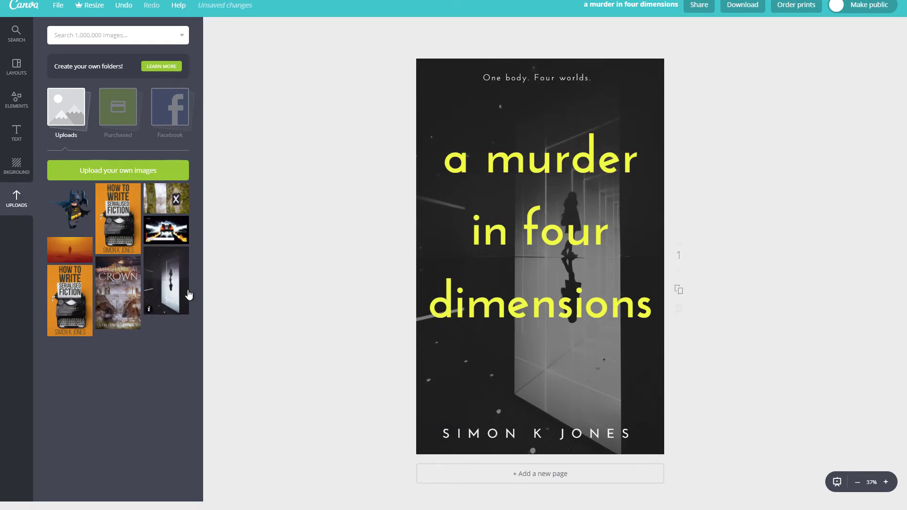